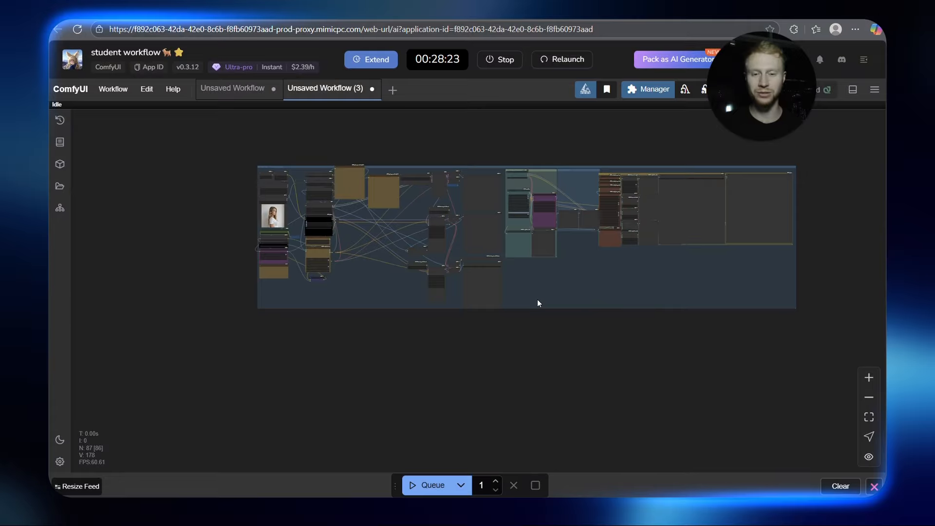
Step: Look over the workflow's overall layout, including the image inputs and the LoRAs in the Power Lora Loader
scroll(366, 276, "up", 4)
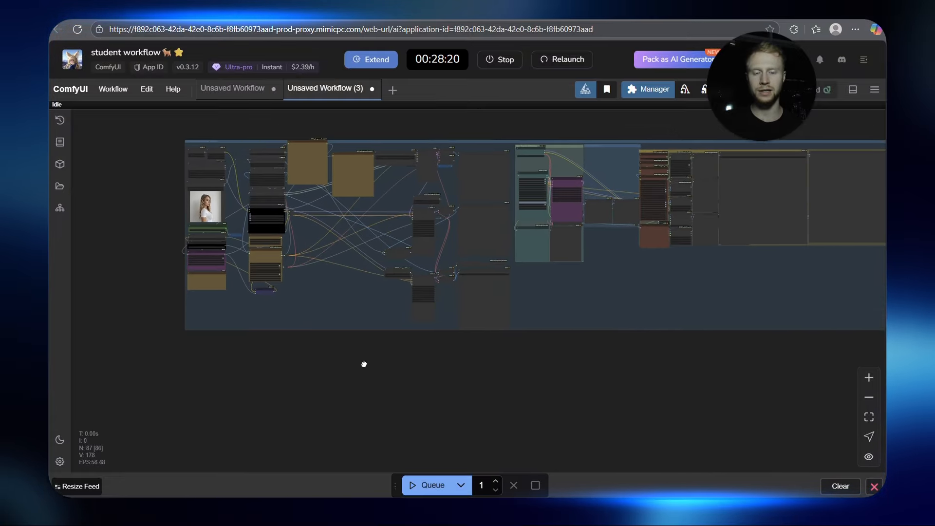
left_click_drag(406, 364, 367, 354)
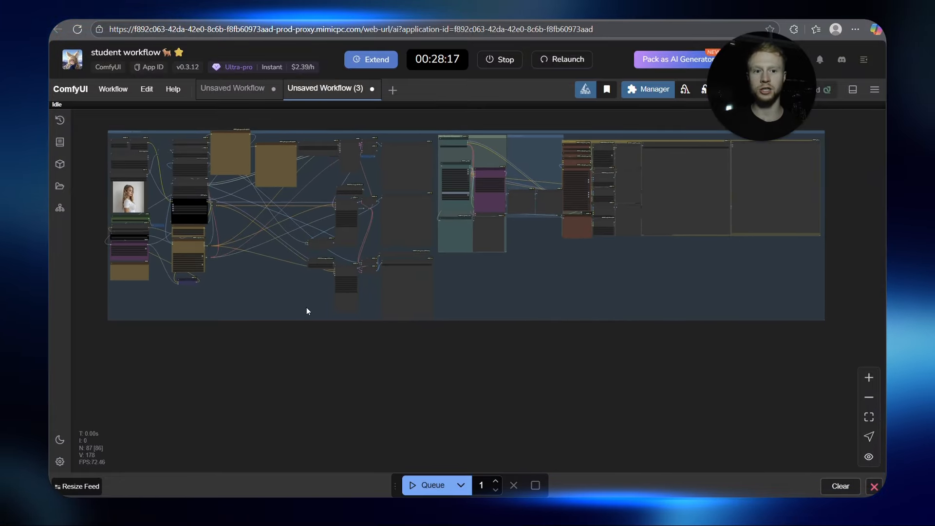
scroll(440, 359, "up", 6)
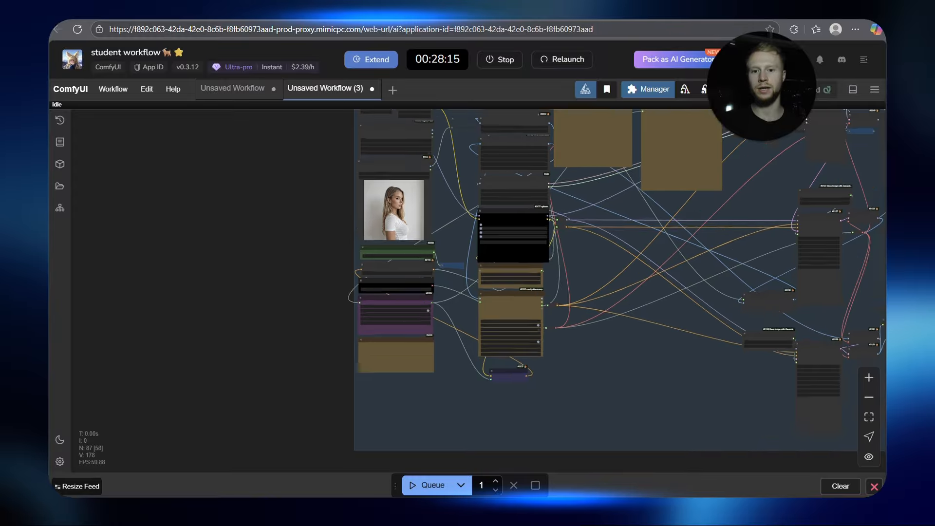
scroll(404, 205, "down", 3)
scroll(546, 273, "up", 9)
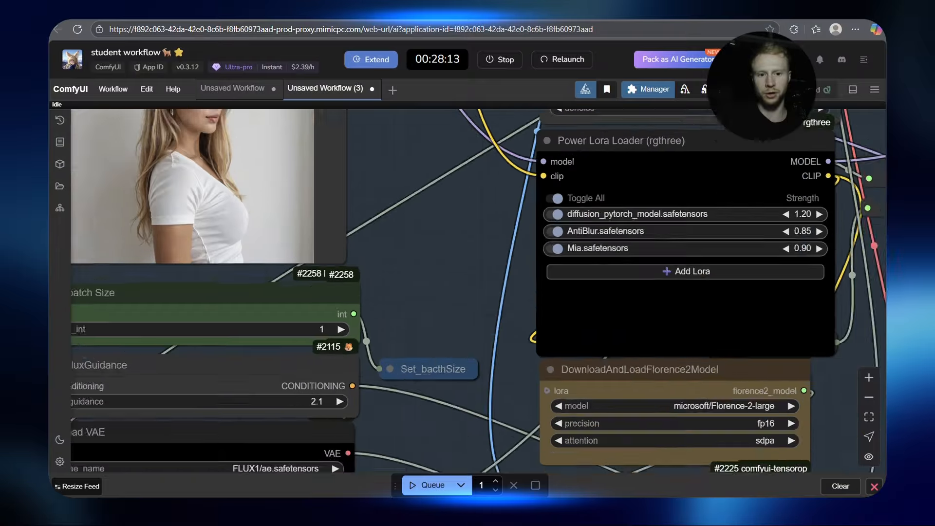
scroll(551, 271, "down", 11)
scroll(542, 351, "down", 8)
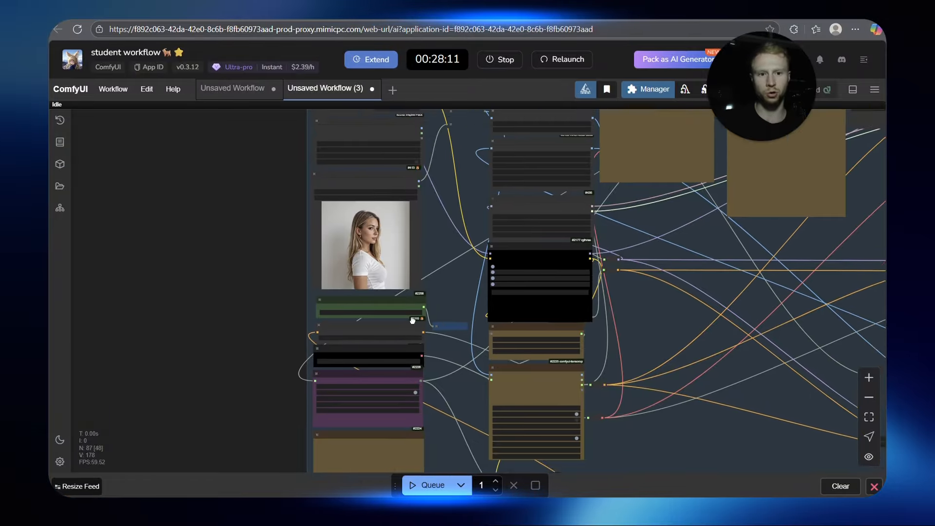
left_click_drag(542, 352, 314, 321)
left_click_drag(600, 323, 397, 329)
scroll(627, 226, "up", 12)
scroll(557, 328, "down", 10)
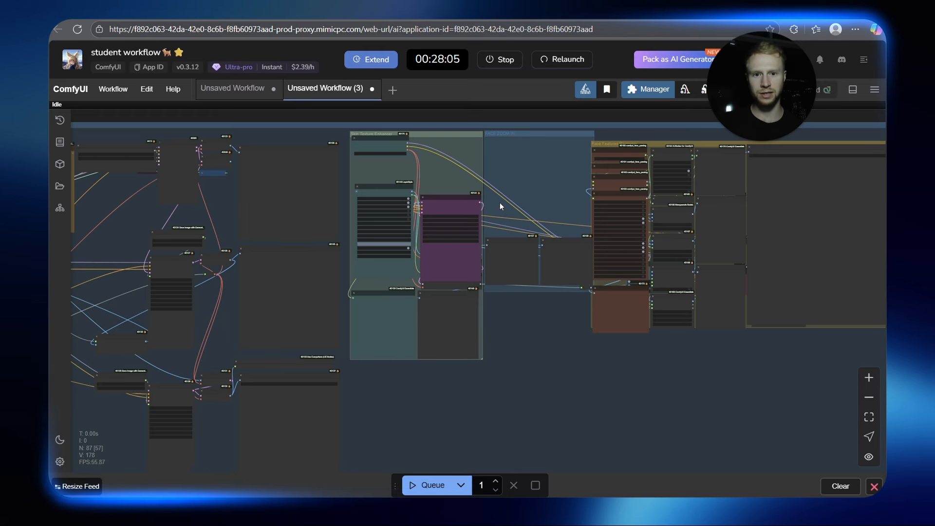
Step: Inspect the Skin Texture Enhancer group, including its checkpoint, person mask and KSampler nodes, and the adjacent FACE ZOOM IN group
scroll(489, 203, "up", 5)
left_click_drag(298, 133, 312, 192)
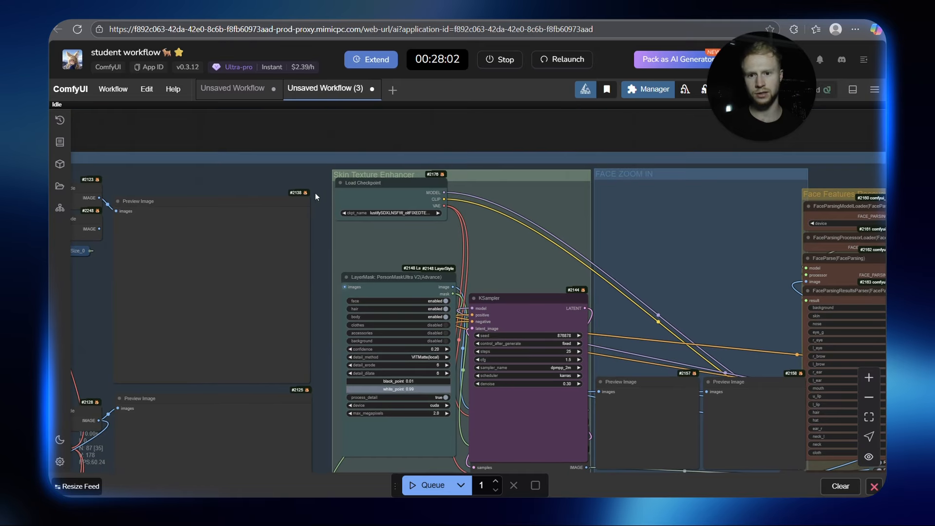
scroll(347, 171, "up", 4)
scroll(345, 177, "down", 5)
scroll(402, 163, "down", 6)
left_click_drag(402, 163, 418, 206)
scroll(418, 205, "up", 9)
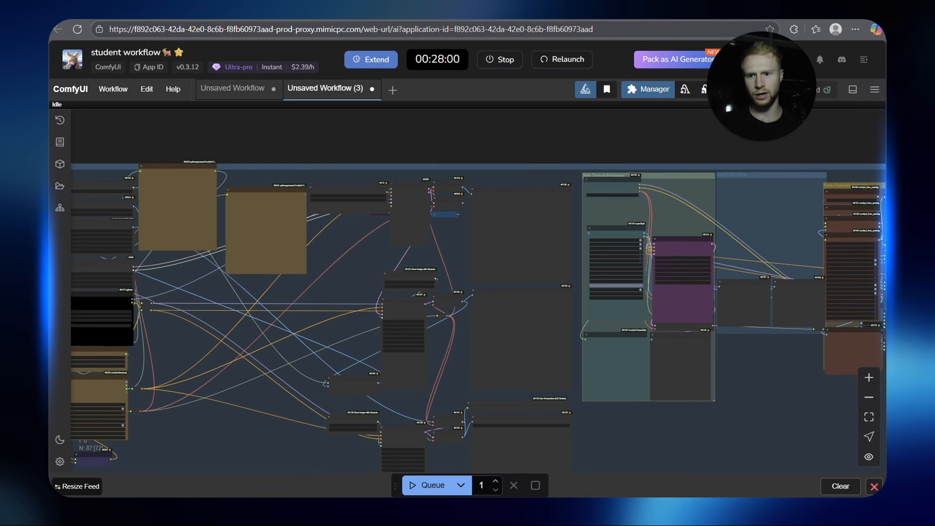
Step: Trace the workflow from the image input and LoRA nodes through the samplers and previews to the Face Features group
left_click_drag(450, 277, 480, 177)
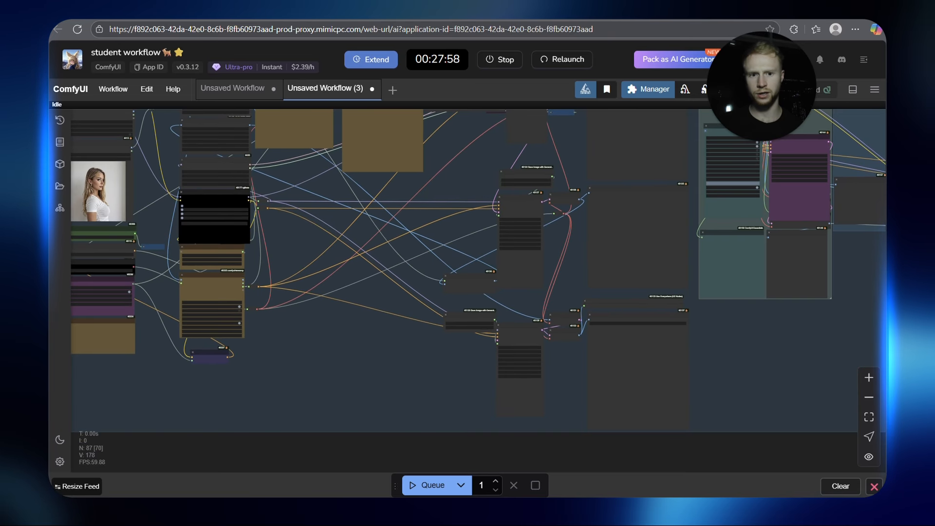
scroll(530, 230, "up", 6)
scroll(341, 316, "down", 2)
scroll(340, 316, "up", 5)
scroll(333, 322, "down", 10)
left_click_drag(357, 372, 410, 361)
scroll(410, 361, "down", 1)
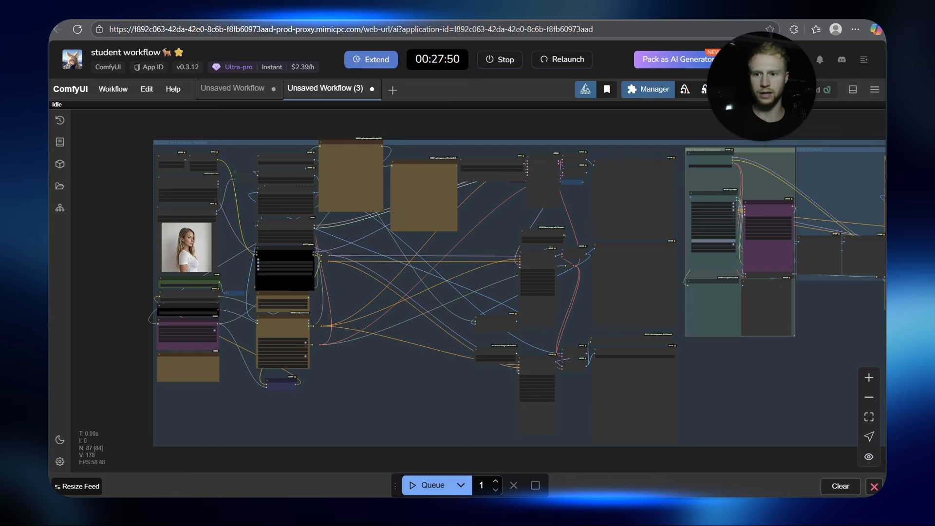
scroll(187, 247, "up", 6)
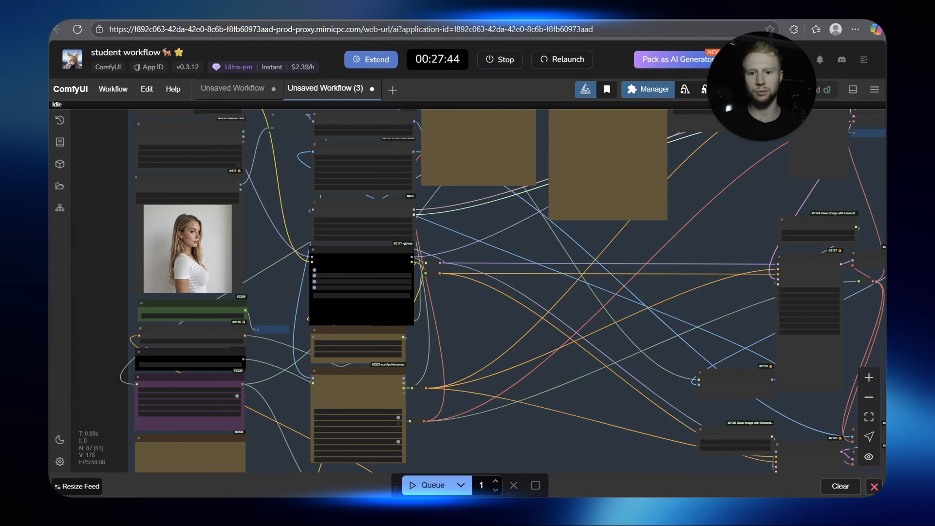
left_click_drag(502, 326, 457, 302)
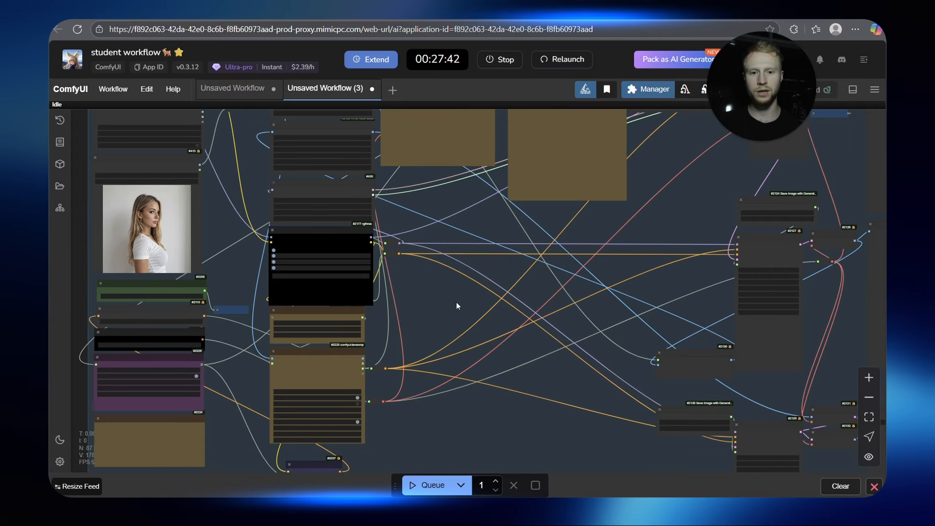
scroll(457, 302, "down", 3)
left_click_drag(496, 331, 312, 318)
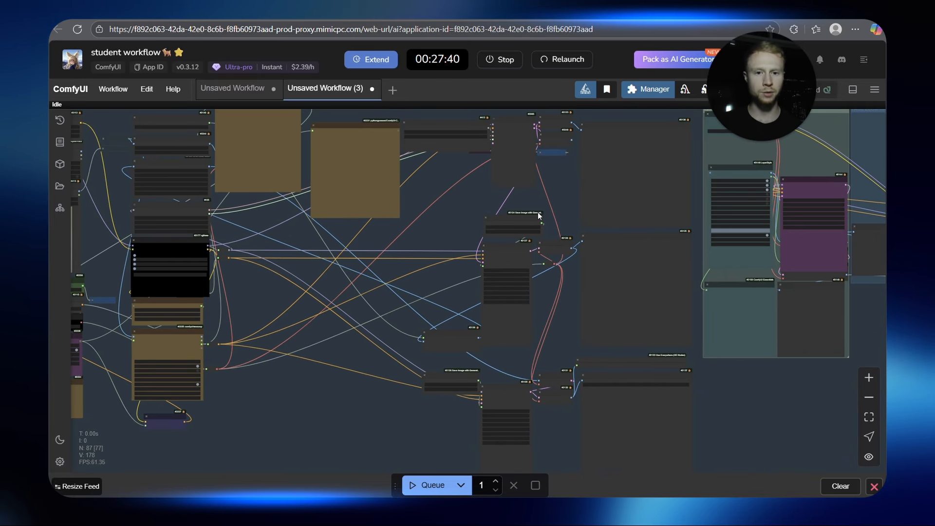
left_click_drag(558, 197, 294, 200)
left_click_drag(597, 312, 251, 303)
left_click_drag(682, 350, 449, 396)
scroll(565, 263, "up", 6)
scroll(548, 271, "down", 8)
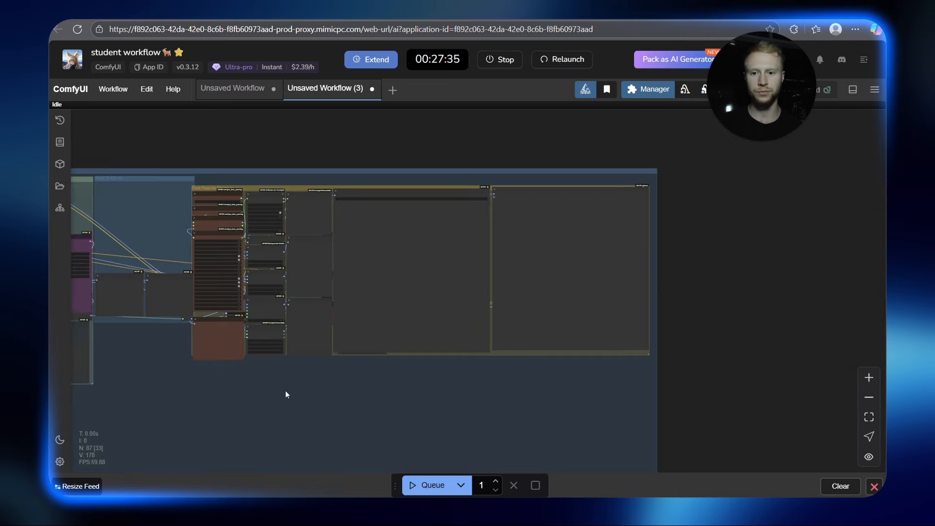
Step: Add the grace.safetensors LoRA to the Power Lora Loader node
left_click_drag(292, 393, 793, 357)
left_click_drag(194, 367, 731, 372)
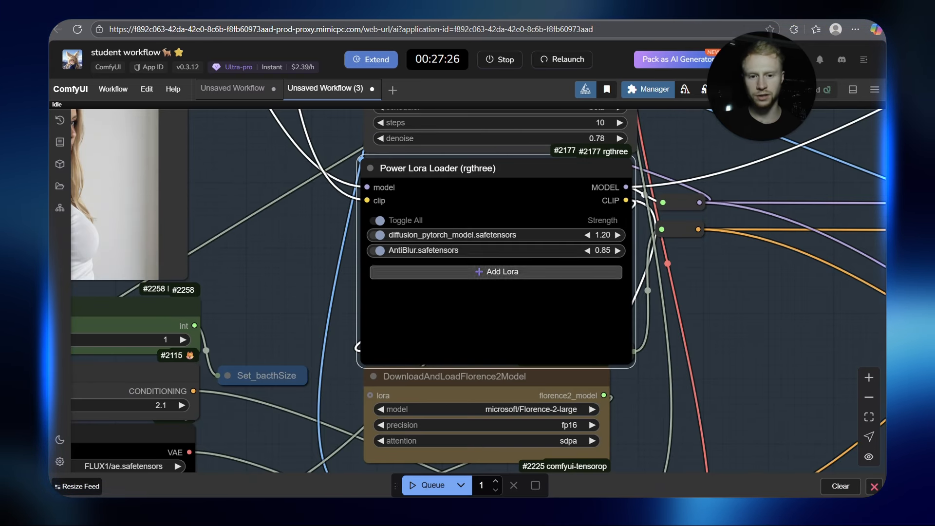
left_click(536, 271)
scroll(536, 243, "down", 1)
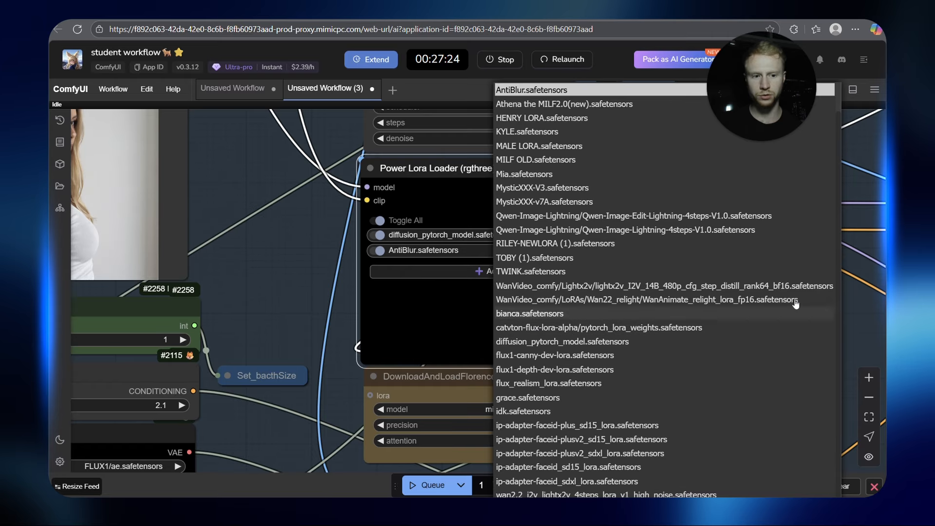
left_click(545, 397)
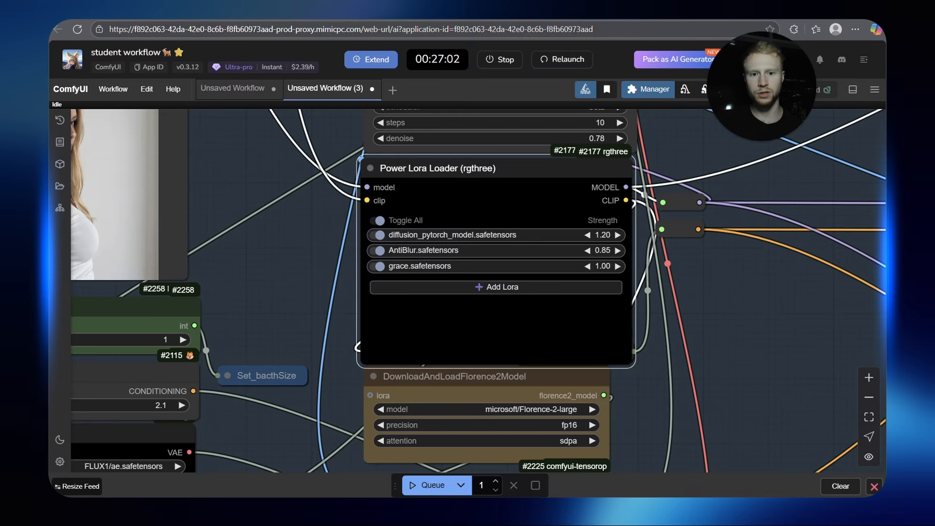
Step: Check the portrait in the Load Image node and queue the workflow for one run
scroll(529, 294, "down", 3)
left_click_drag(362, 292, 519, 326)
scroll(338, 225, "up", 7)
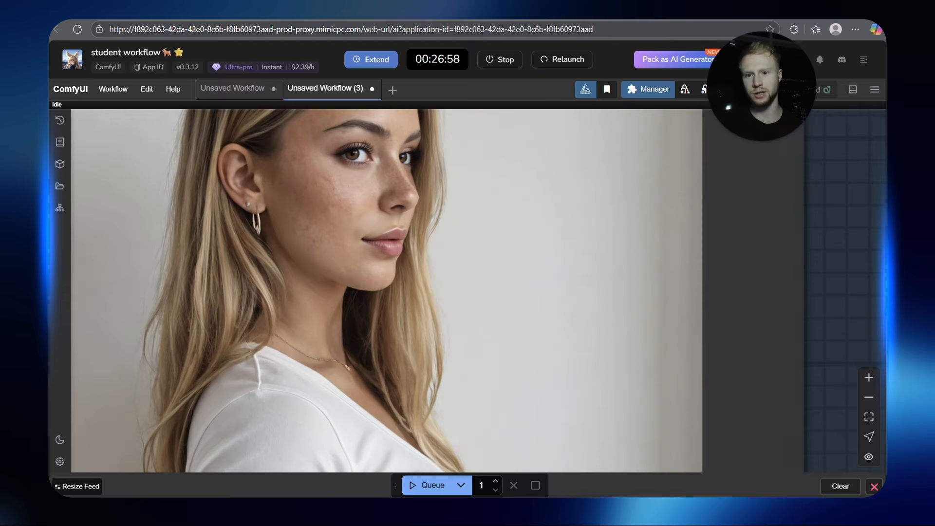
scroll(338, 226, "down", 4)
scroll(324, 282, "down", 6)
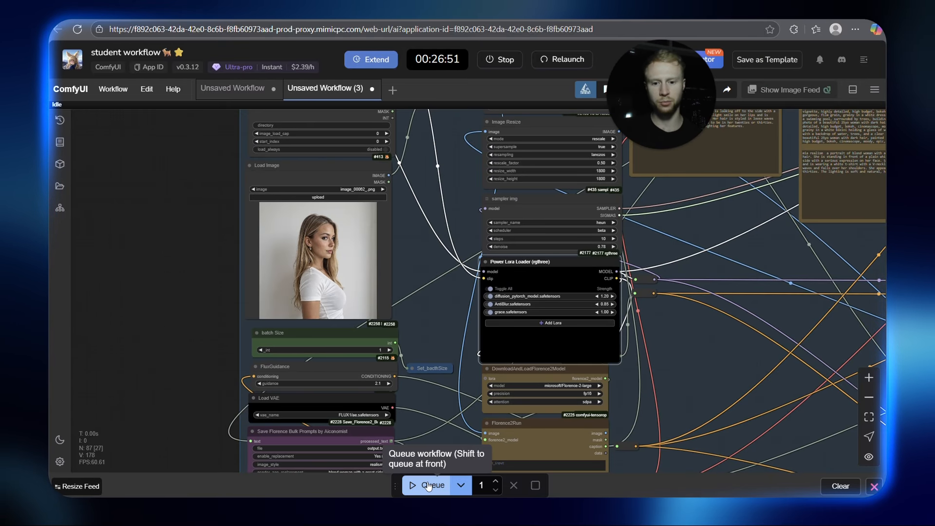
scroll(666, 203, "down", 2)
left_click_drag(667, 204, 564, 189)
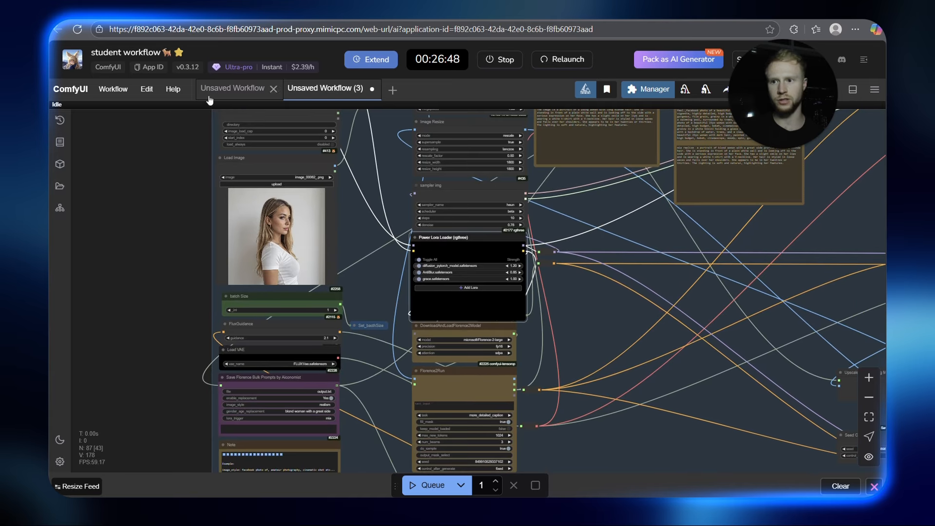
key("ctrl+Return")
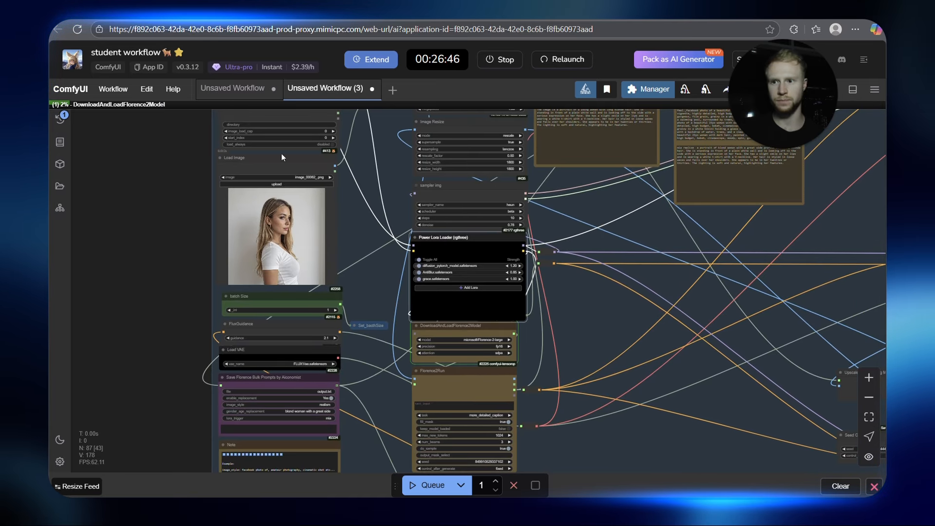
Step: Examine the workflow's sampler, skin enhancement and face feature sections while the queued run progresses
scroll(517, 279, "down", 6)
left_click_drag(621, 289, 482, 282)
scroll(483, 281, "down", 2)
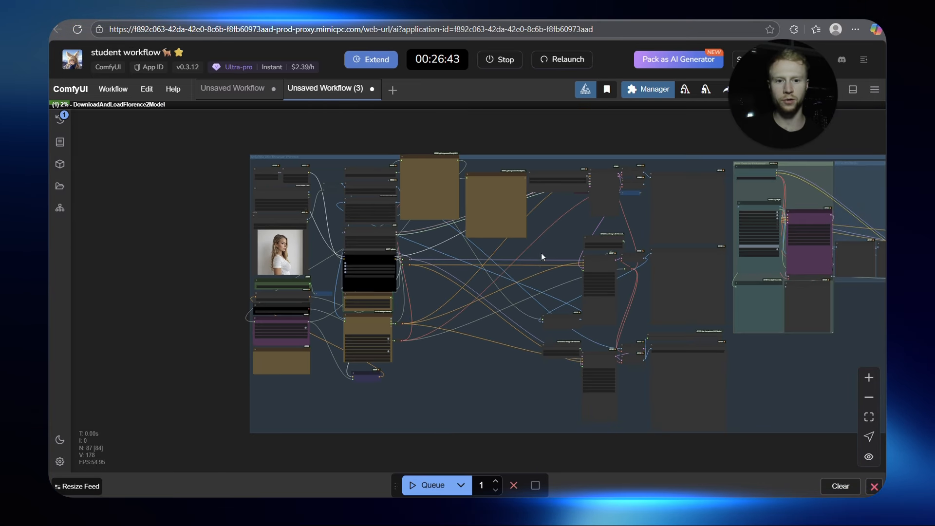
left_click_drag(547, 250, 452, 257)
scroll(626, 213, "up", 5)
scroll(603, 214, "down", 5)
left_click_drag(737, 230, 572, 227)
left_click_drag(808, 318, 650, 300)
left_click_drag(724, 325, 666, 339)
scroll(728, 249, "up", 6)
scroll(470, 349, "down", 5)
Step: Move the first large brown text node down so it sits level with the brown node beside it
left_click_drag(470, 348, 723, 352)
left_click_drag(253, 321, 438, 331)
scroll(401, 313, "up", 3)
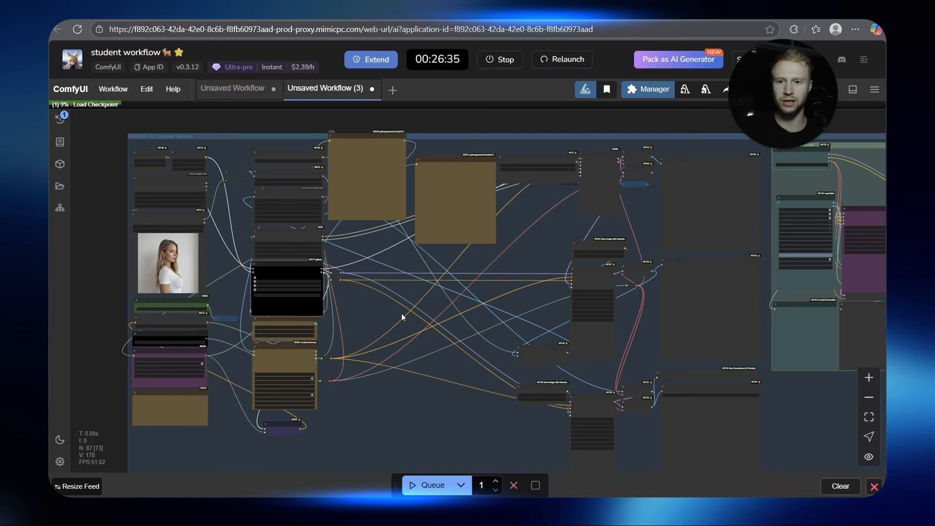
left_click_drag(368, 189, 370, 200)
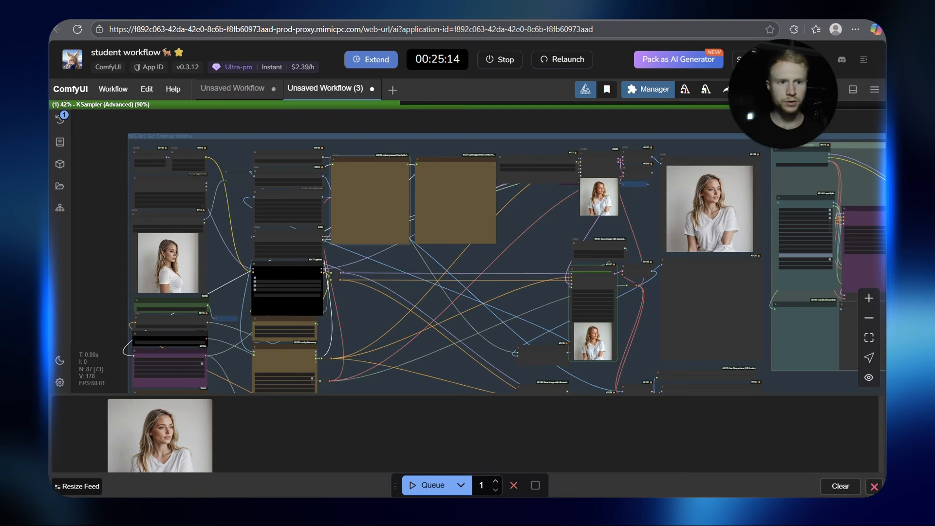
Step: Examine the generated portraits in the Preview Image nodes up close and compare the first two sampler stages
scroll(535, 203, "up", 4)
scroll(534, 199, "up", 4)
left_click_drag(526, 193, 328, 216)
scroll(511, 201, "up", 6)
scroll(521, 201, "down", 5)
scroll(519, 203, "down", 1)
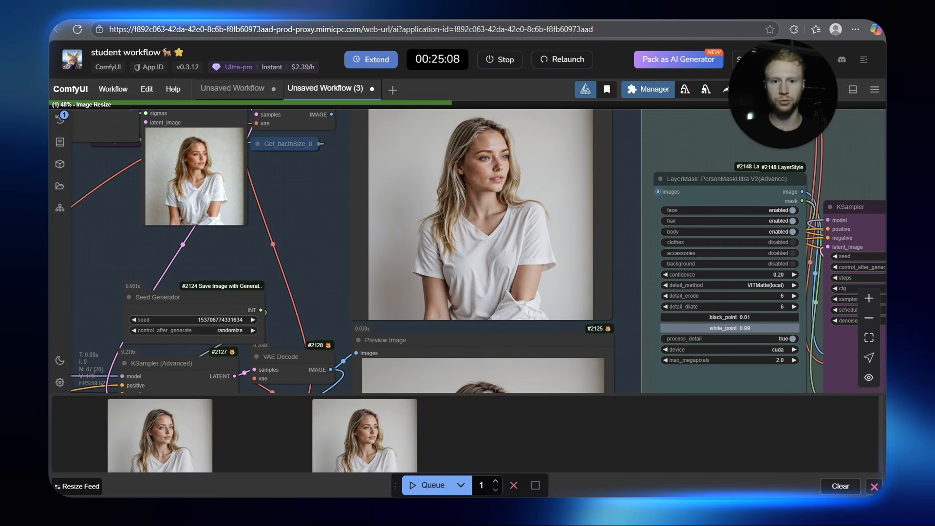
scroll(482, 141, "up", 10)
scroll(482, 141, "down", 8)
scroll(535, 293, "down", 6)
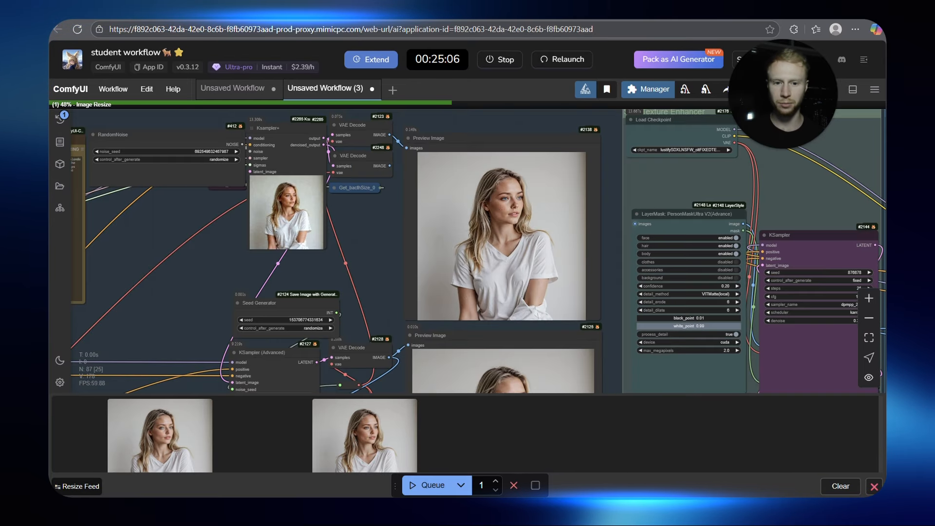
scroll(512, 340, "up", 7)
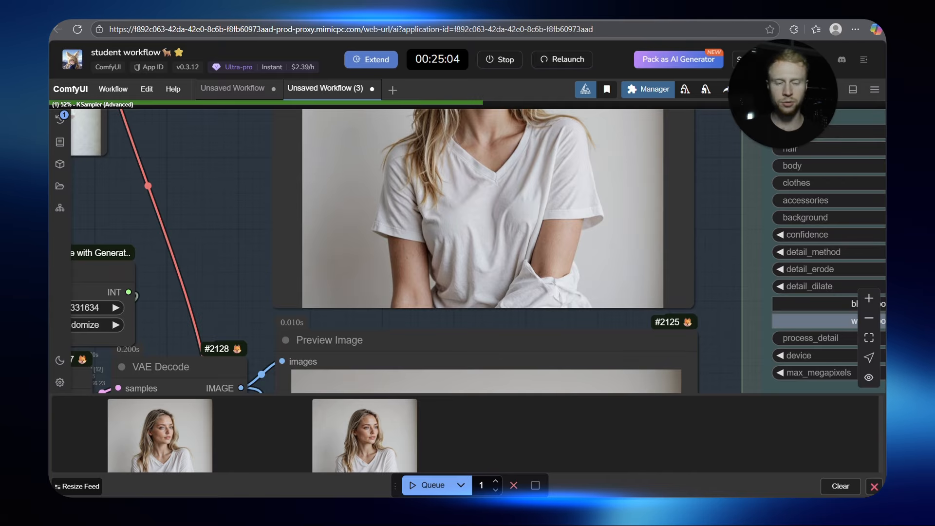
scroll(428, 272, "down", 6)
scroll(428, 253, "up", 3)
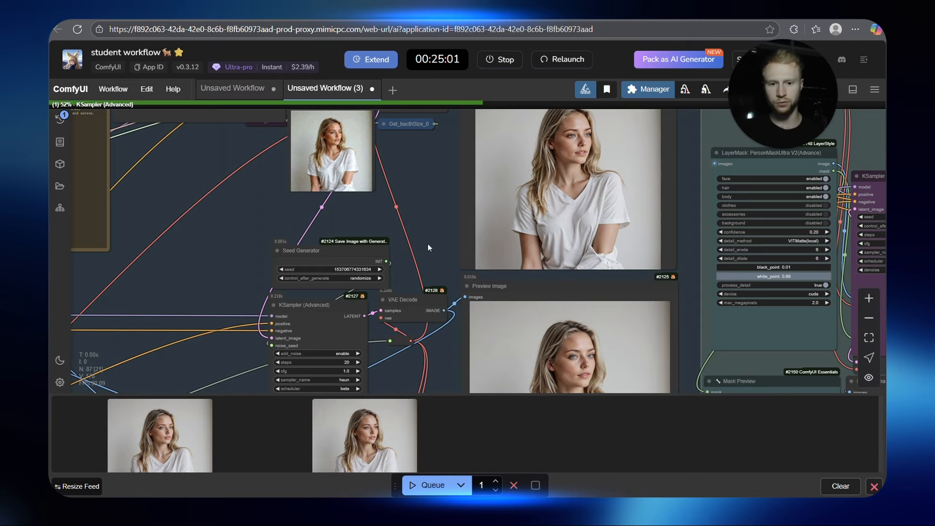
scroll(440, 184, "down", 5)
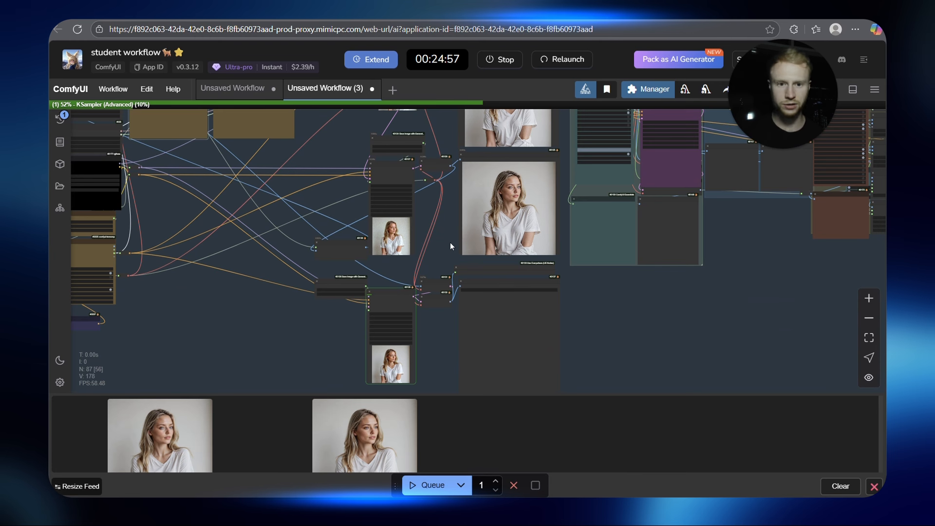
Step: Follow the run to the end of the workflow and examine the face and skin detail in the final image comparison
scroll(493, 279, "down", 4)
left_click_drag(622, 277, 680, 280)
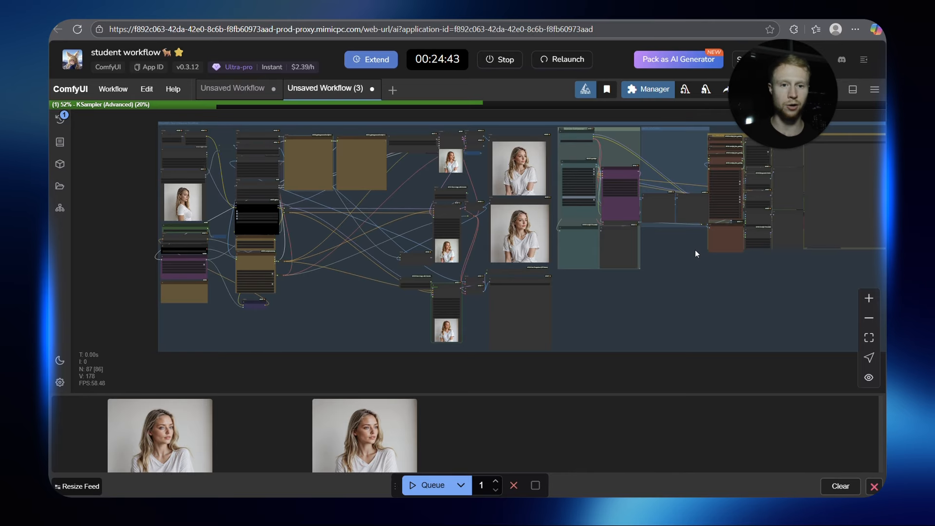
scroll(667, 261, "down", 1)
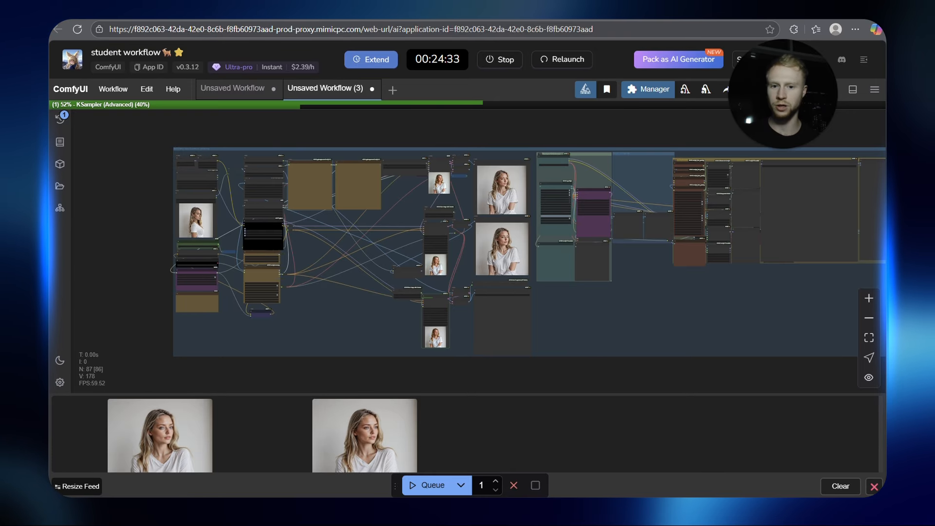
left_click_drag(615, 286, 546, 257)
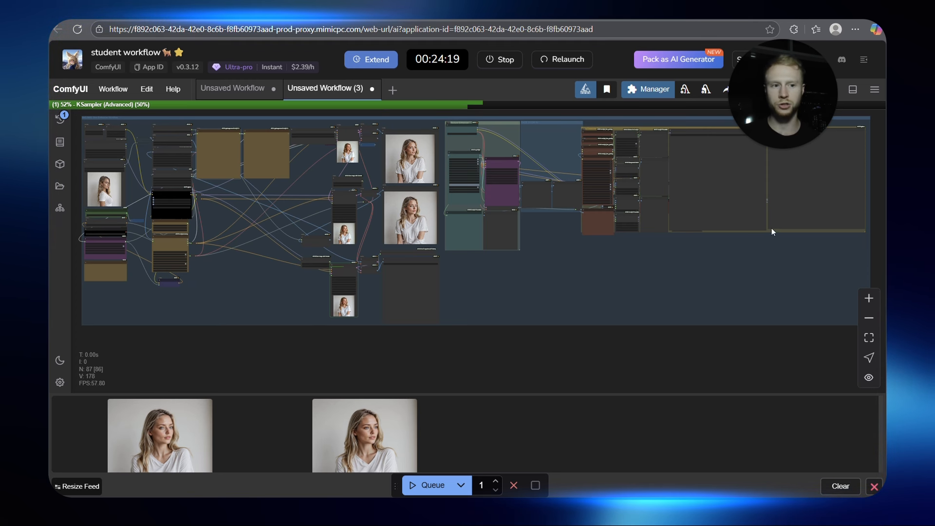
left_click_drag(523, 256, 527, 257)
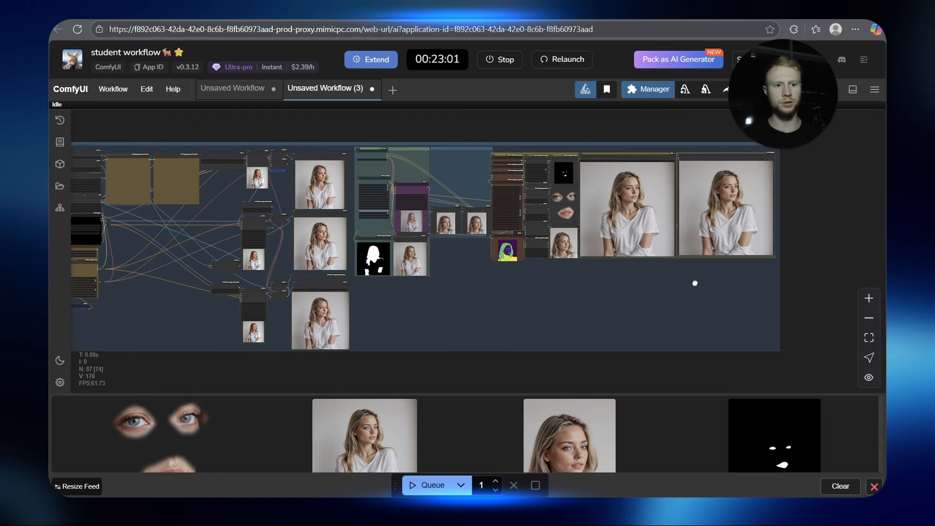
scroll(625, 292, "up", 10)
scroll(615, 220, "up", 8)
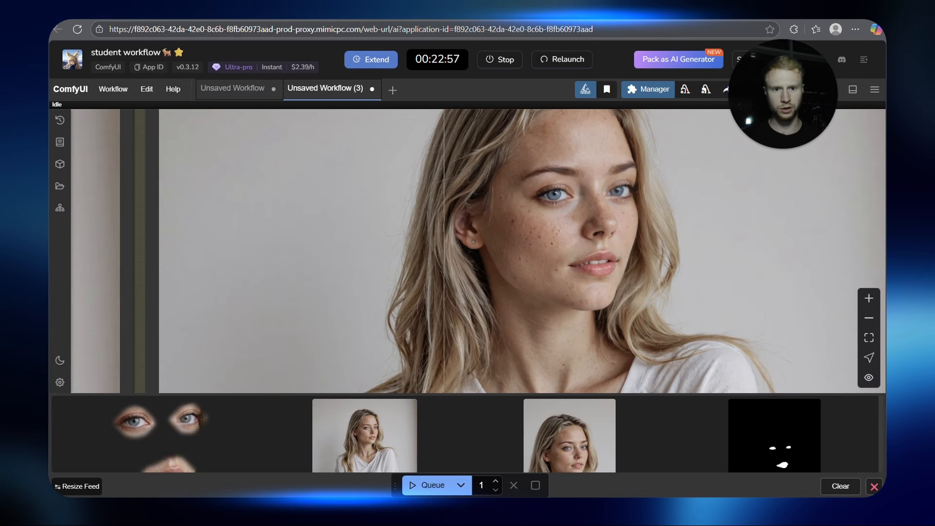
scroll(553, 244, "up", 5)
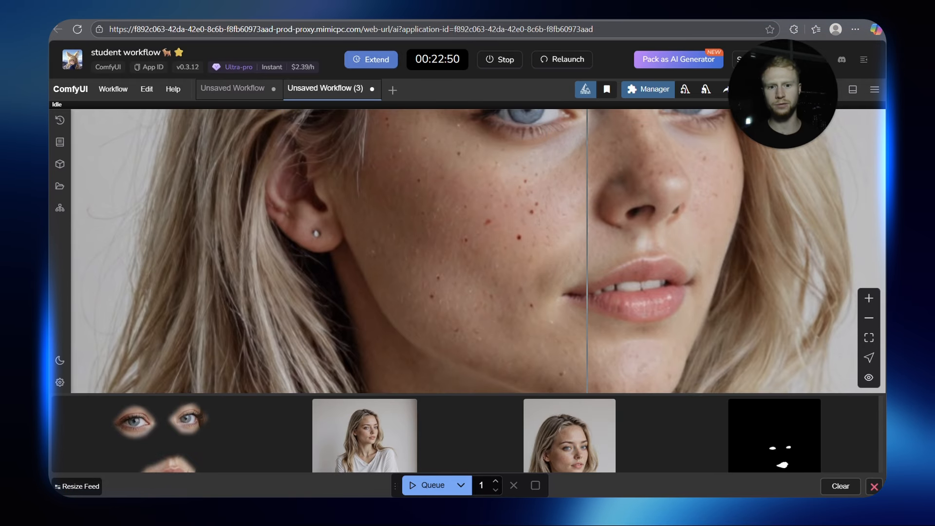
Step: Examine the enhanced portrait in the final image comparison, both close up on the face and beside the neighbouring preview
scroll(604, 244, "down", 2)
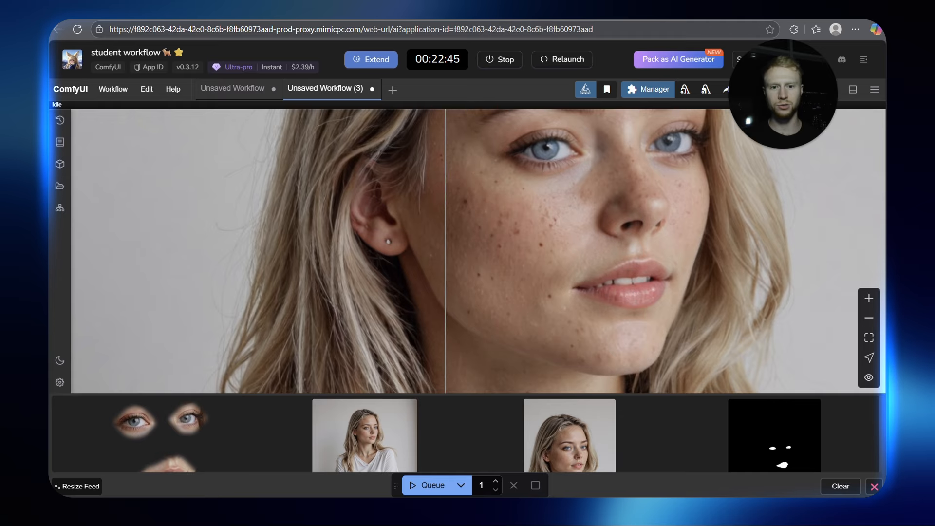
scroll(584, 244, "down", 3)
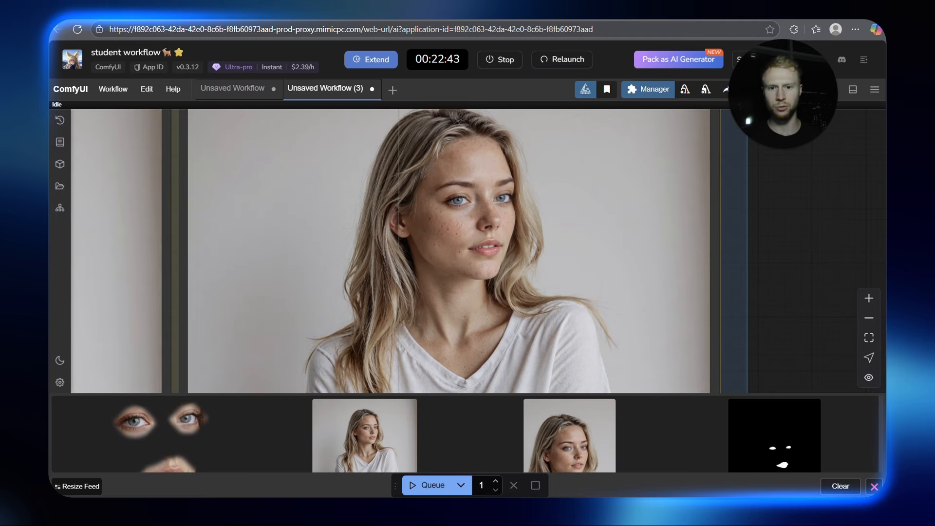
scroll(714, 250, "down", 5)
scroll(714, 248, "up", 5)
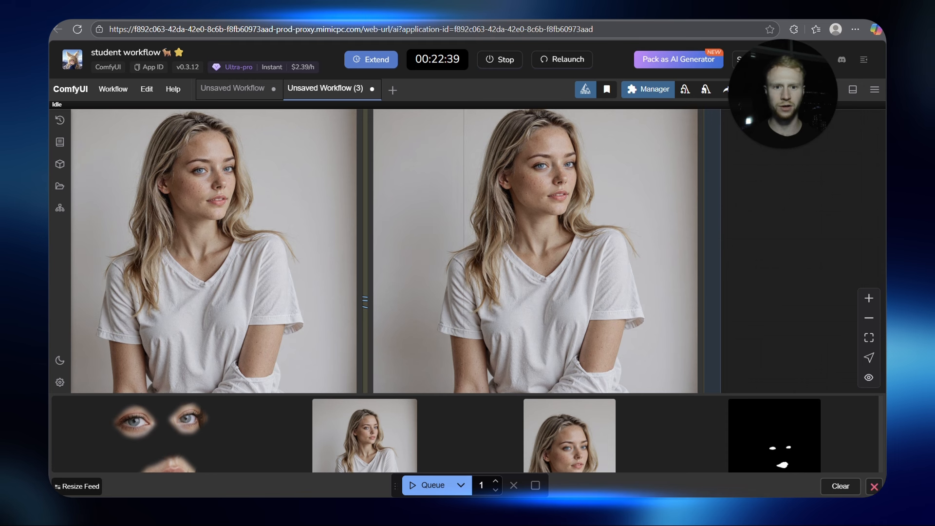
scroll(457, 117, "down", 3)
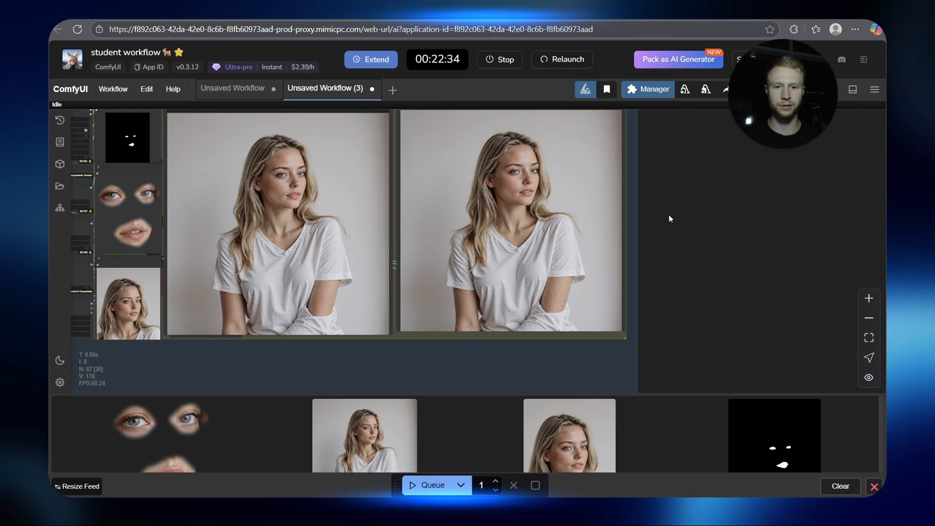
left_click_drag(668, 214, 693, 224)
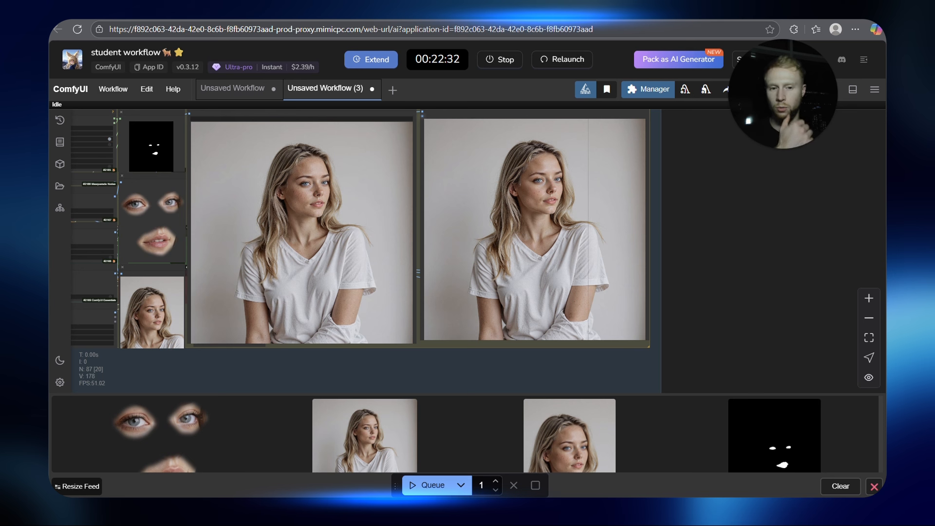
left_click_drag(687, 216, 710, 220)
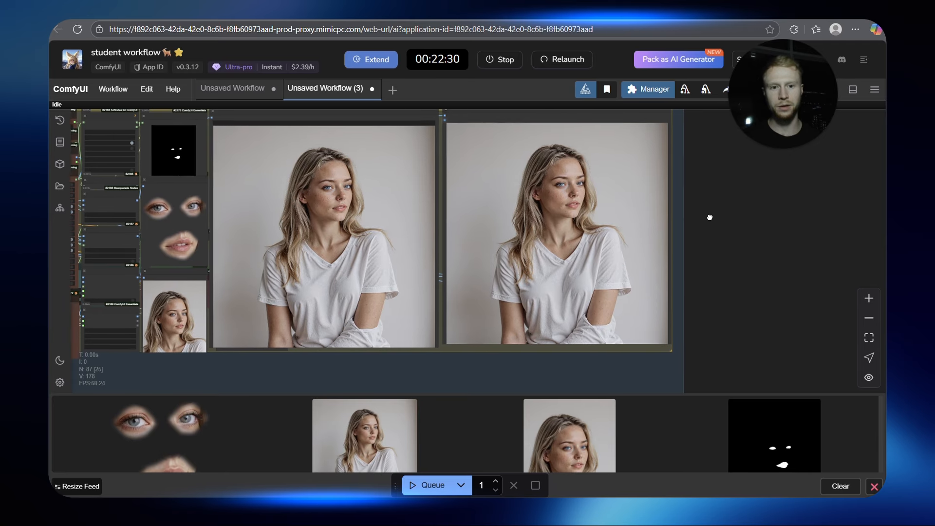
scroll(710, 220, "up", 3)
scroll(709, 220, "down", 3)
scroll(657, 240, "down", 2)
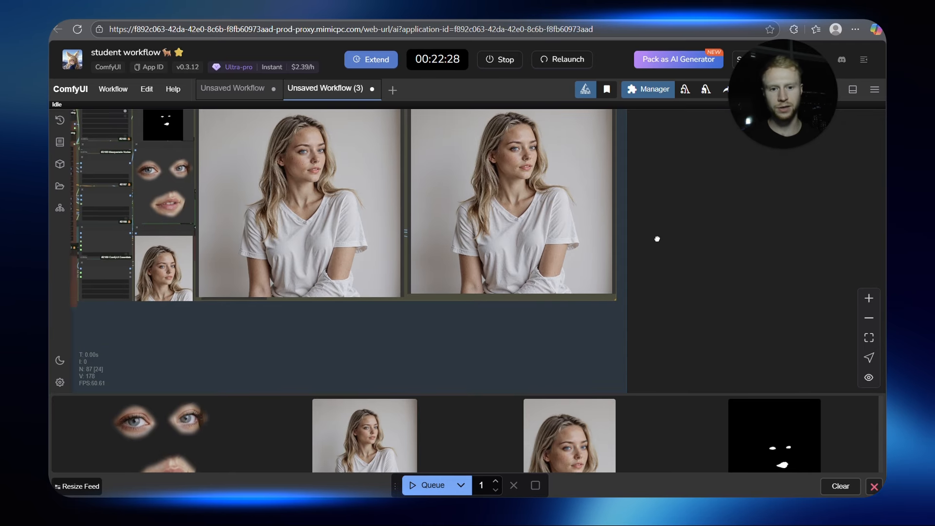
scroll(657, 240, "down", 2)
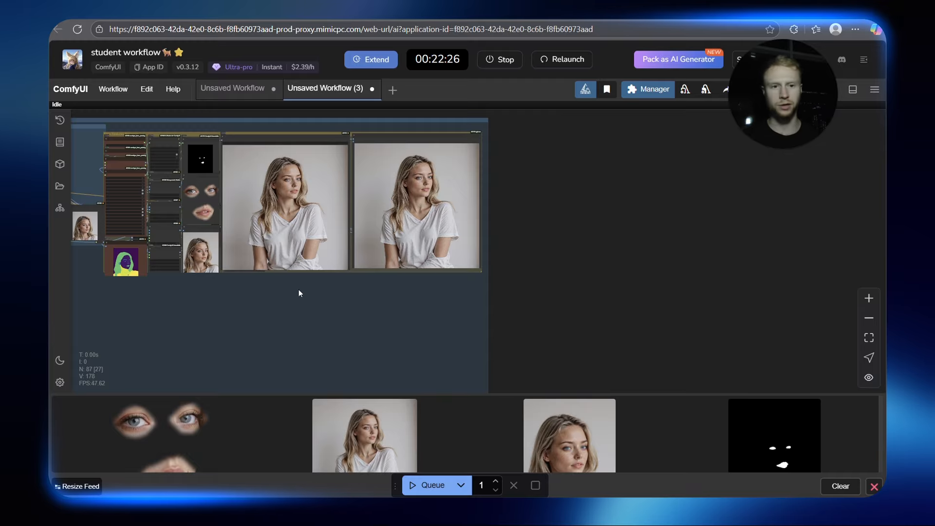
scroll(438, 258, "up", 6)
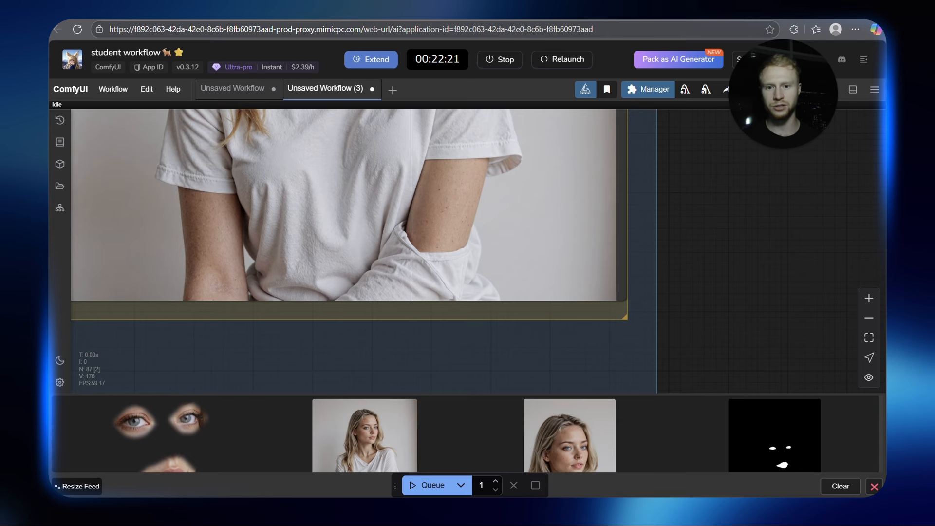
scroll(438, 258, "down", 5)
scroll(550, 254, "left", 3)
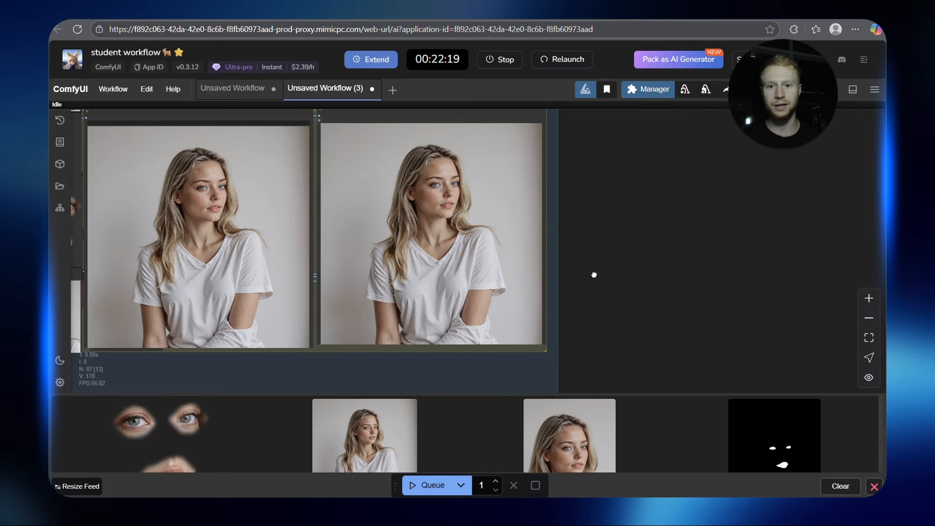
Step: Save the enhanced portrait from the final Image Comparer node to disk
scroll(500, 195, "up", 3)
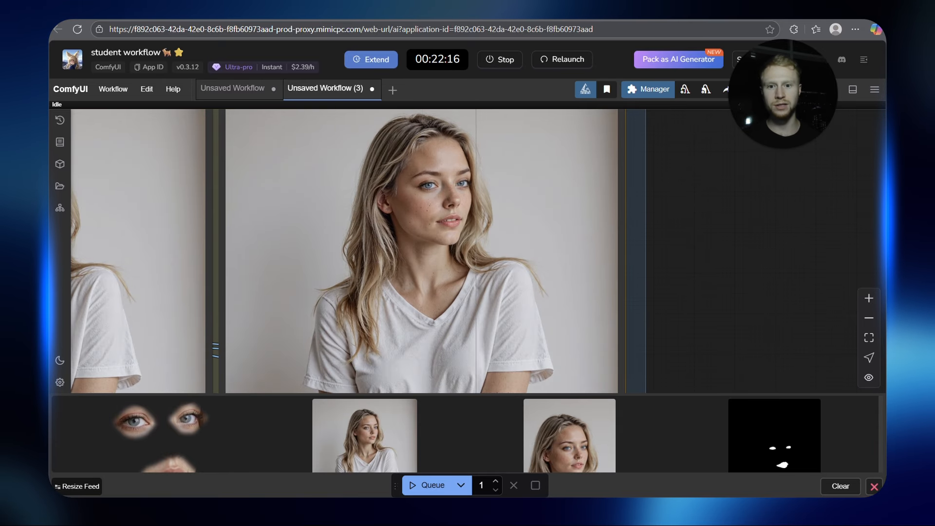
right_click(288, 121)
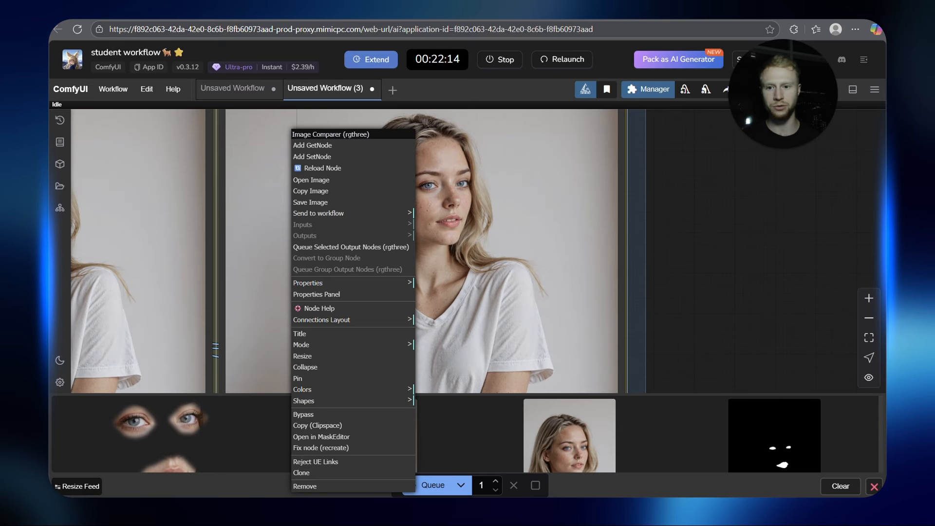
left_click(316, 211)
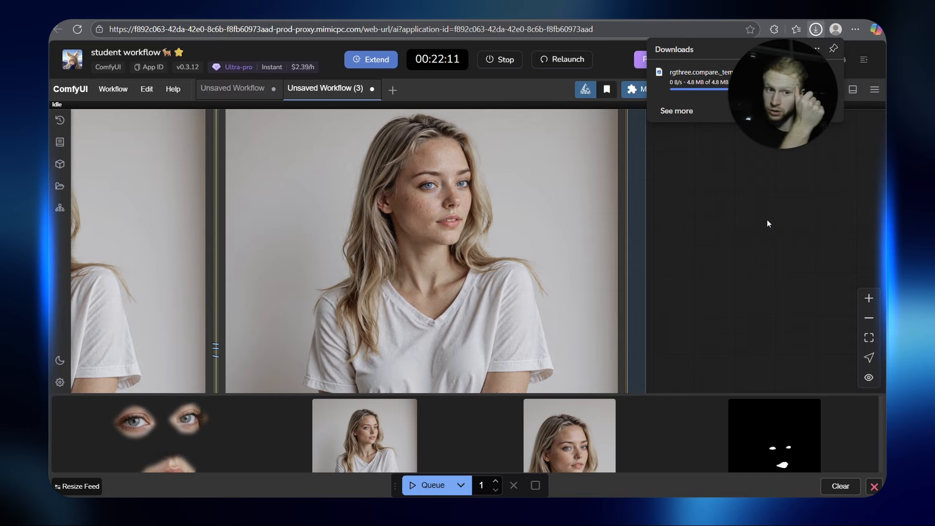
Step: Check the finished portrait and the whole workflow once more, and stop the running Ultra-pro ComfyUI session
scroll(426, 192, "up", 5)
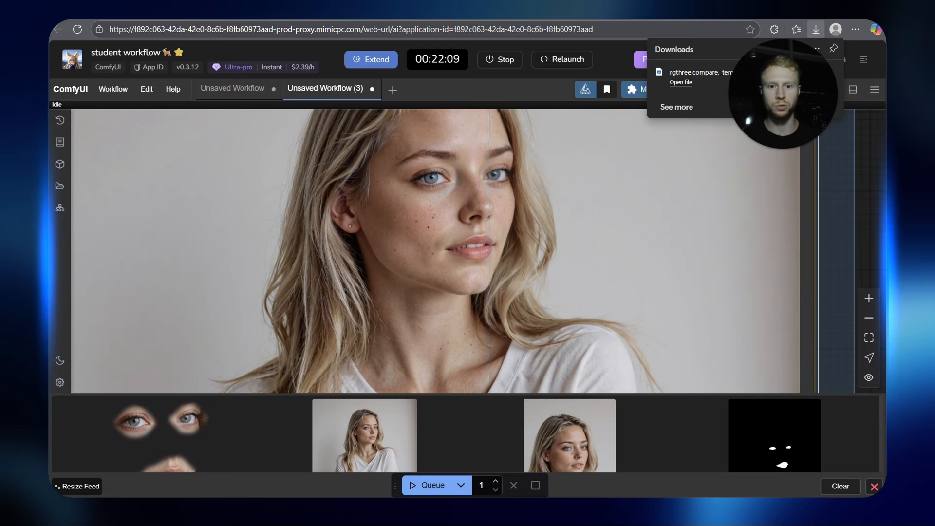
scroll(351, 195, "down", 15)
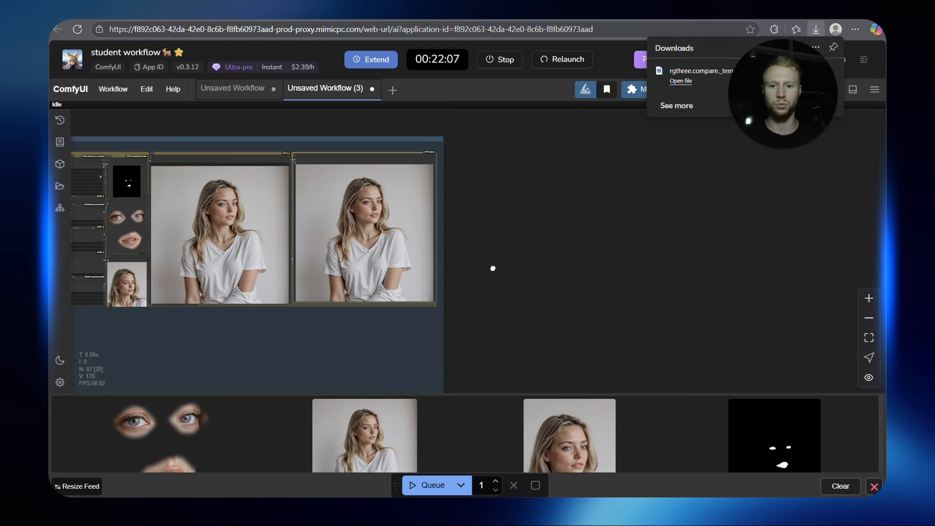
left_click_drag(463, 279, 681, 228)
scroll(492, 251, "down", 10)
left_click_drag(416, 273, 460, 272)
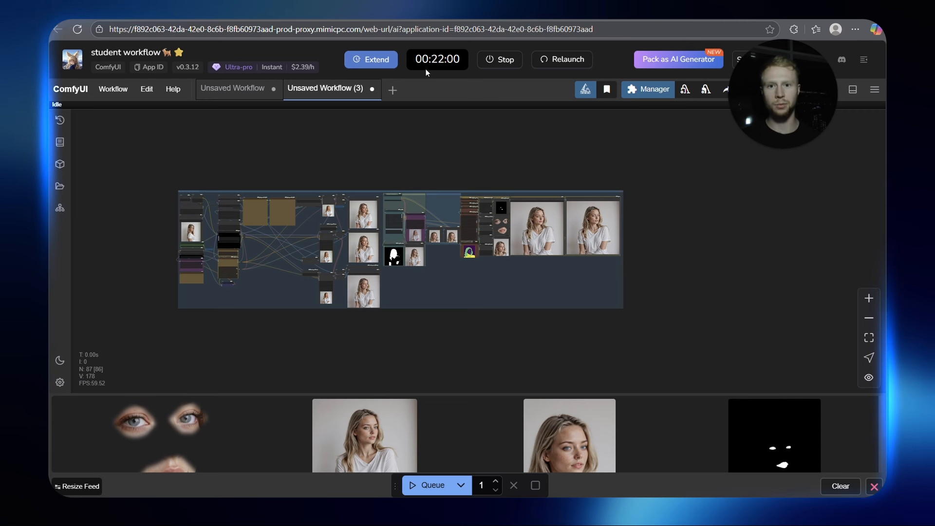
left_click(500, 59)
left_click(553, 140)
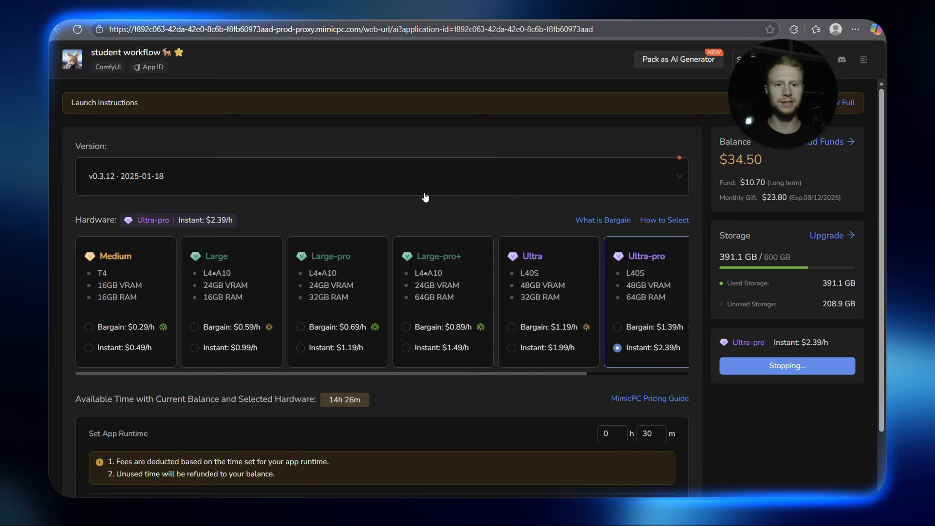
Step: Review the available hardware tiers and their bargain and instant hourly prices, from Medium through Ultra-pro and Mini
left_click_drag(381, 378, 583, 378)
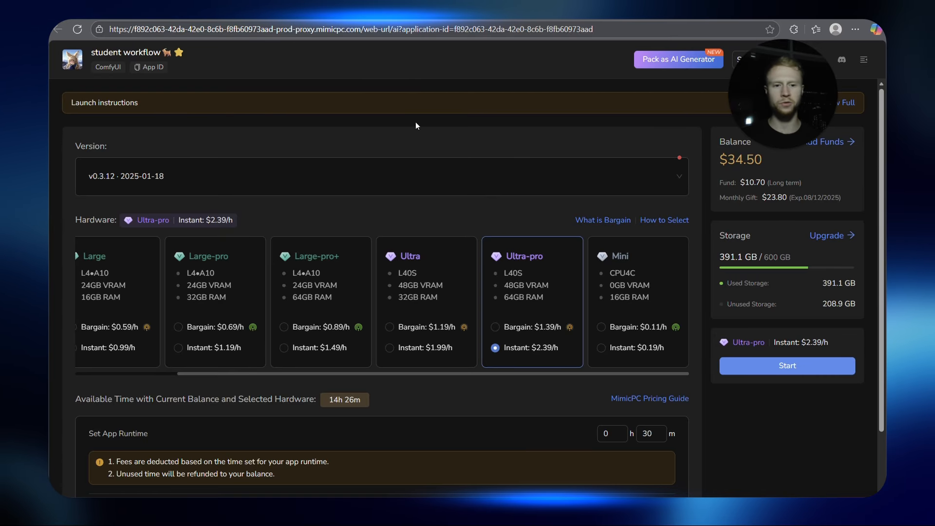
left_click_drag(530, 372, 396, 368)
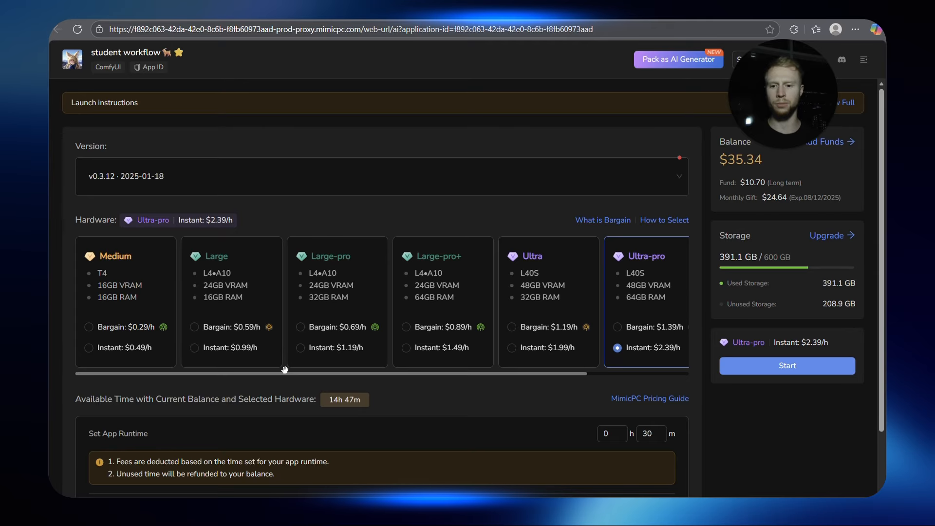
left_click_drag(287, 374, 423, 375)
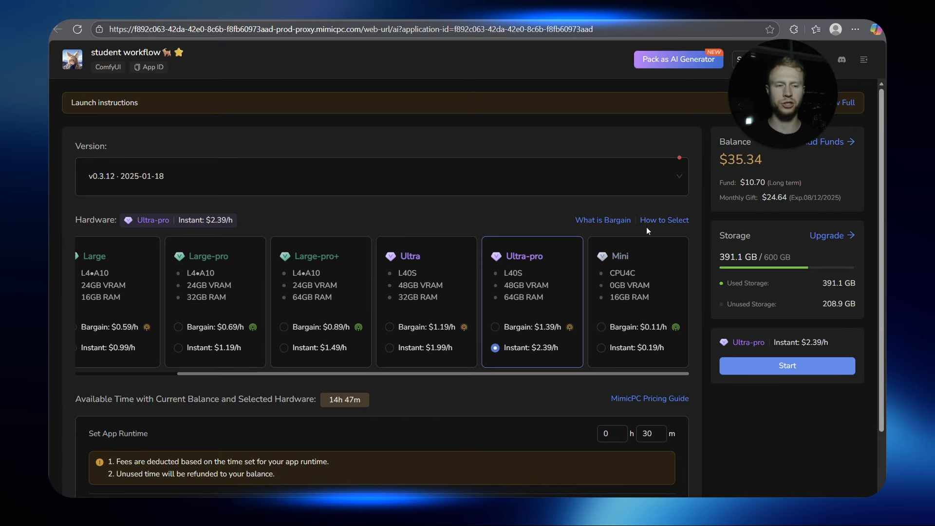